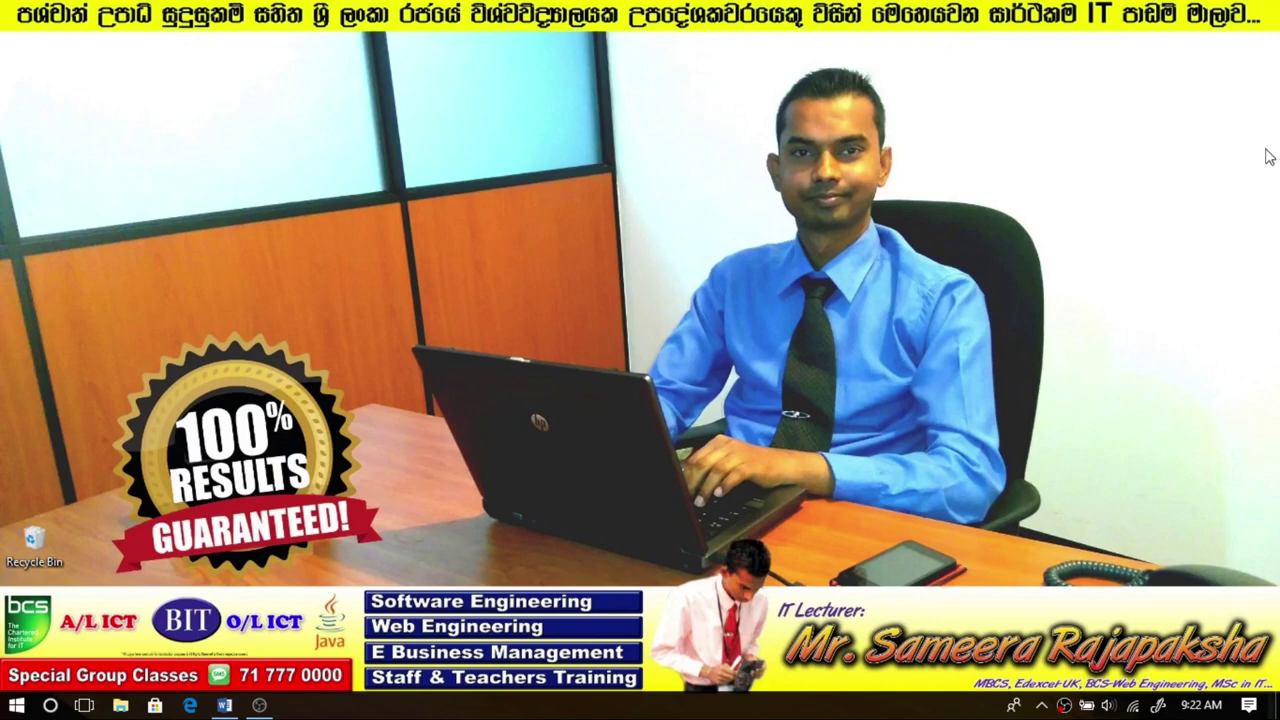
Step: Launch Word from the taskbar to get a blank Document1
click(222, 706)
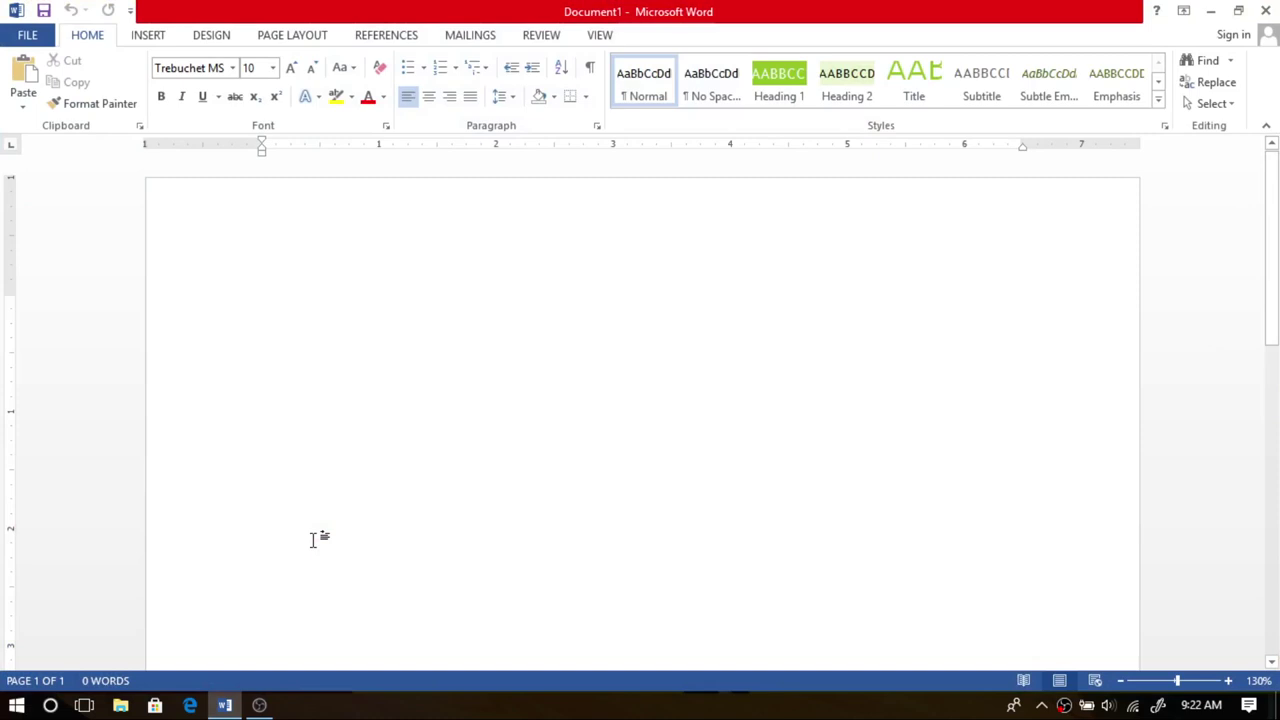
Step: Type 'TangalleZone Company' on the first line of the page
click(156, 40)
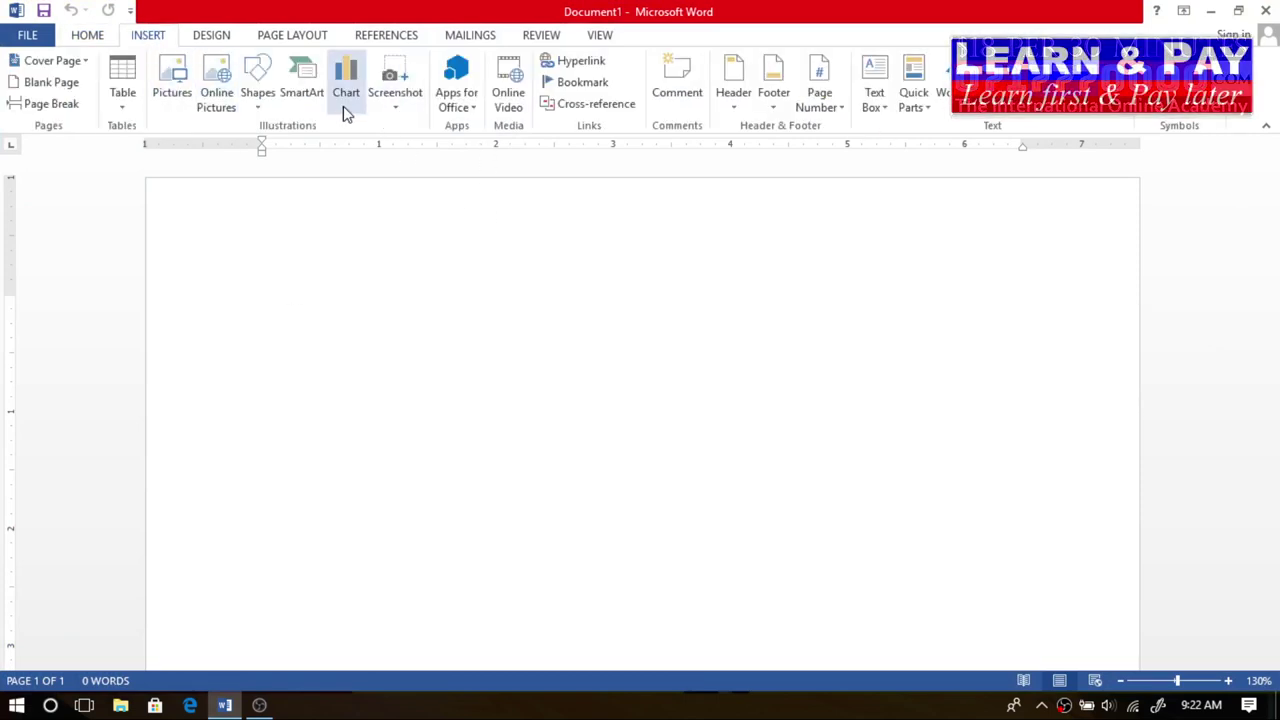
click(400, 92)
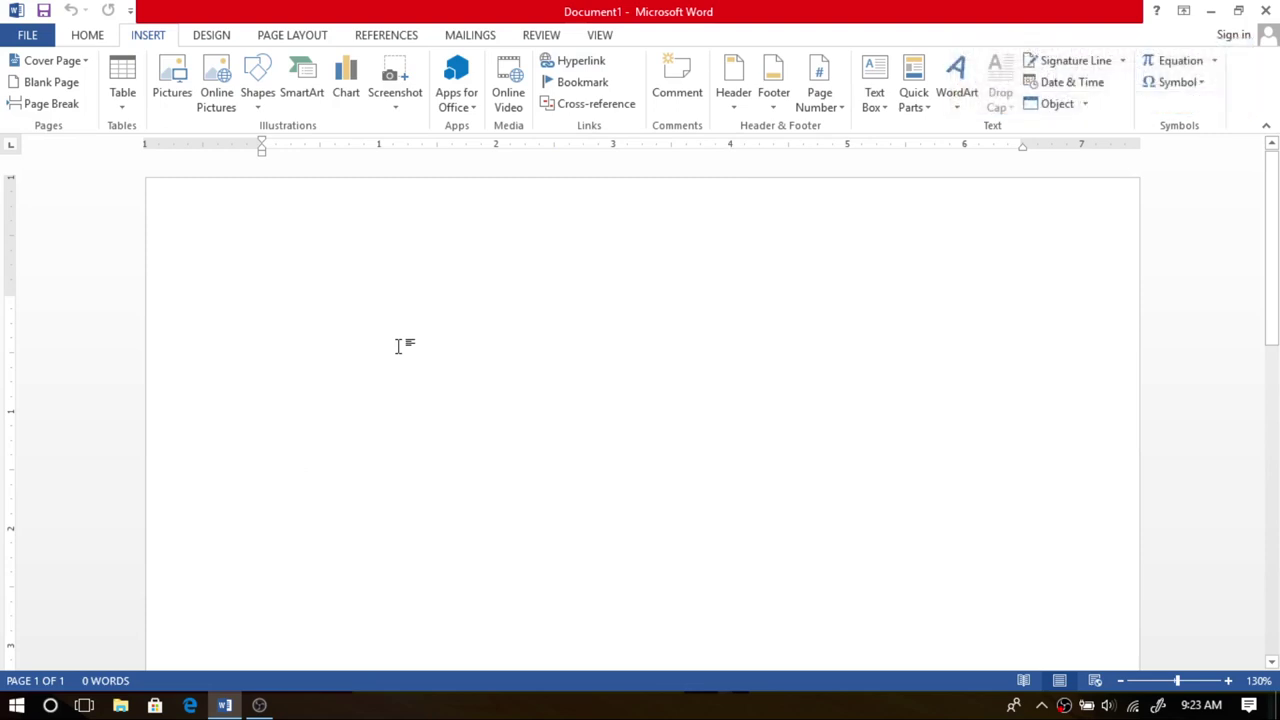
text(Tangalle)
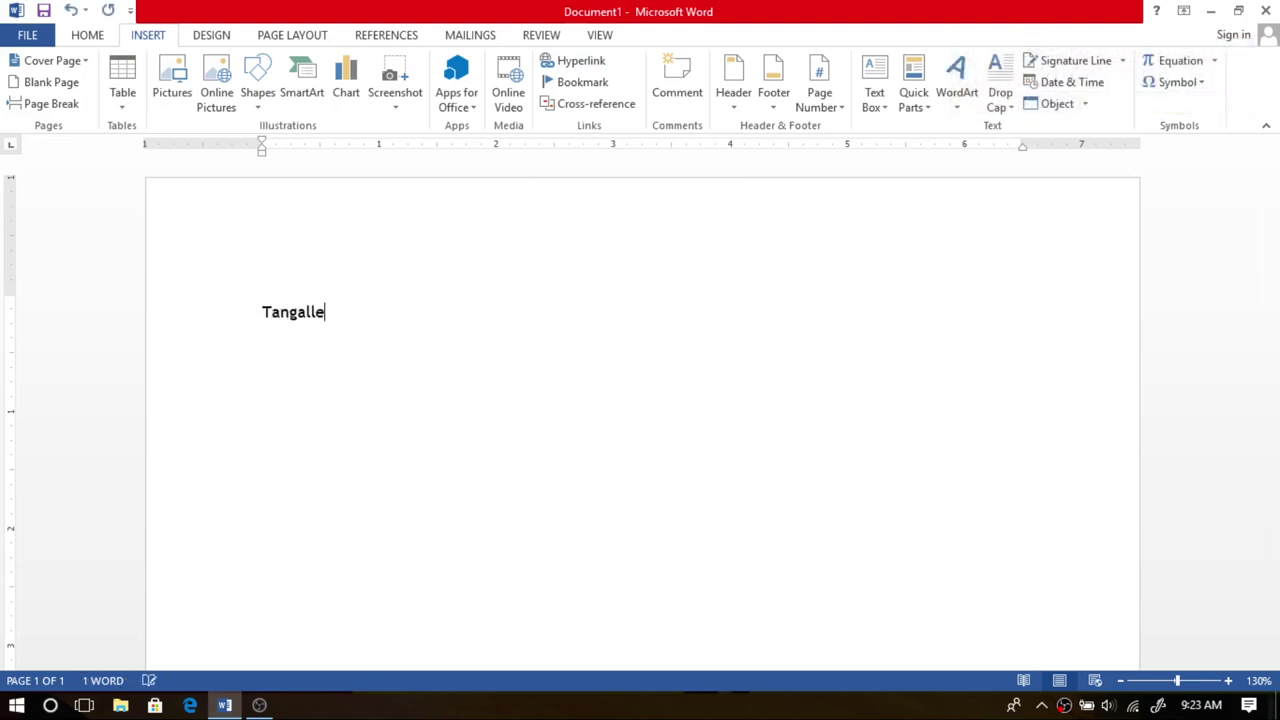
text(Zone )
text(Company)
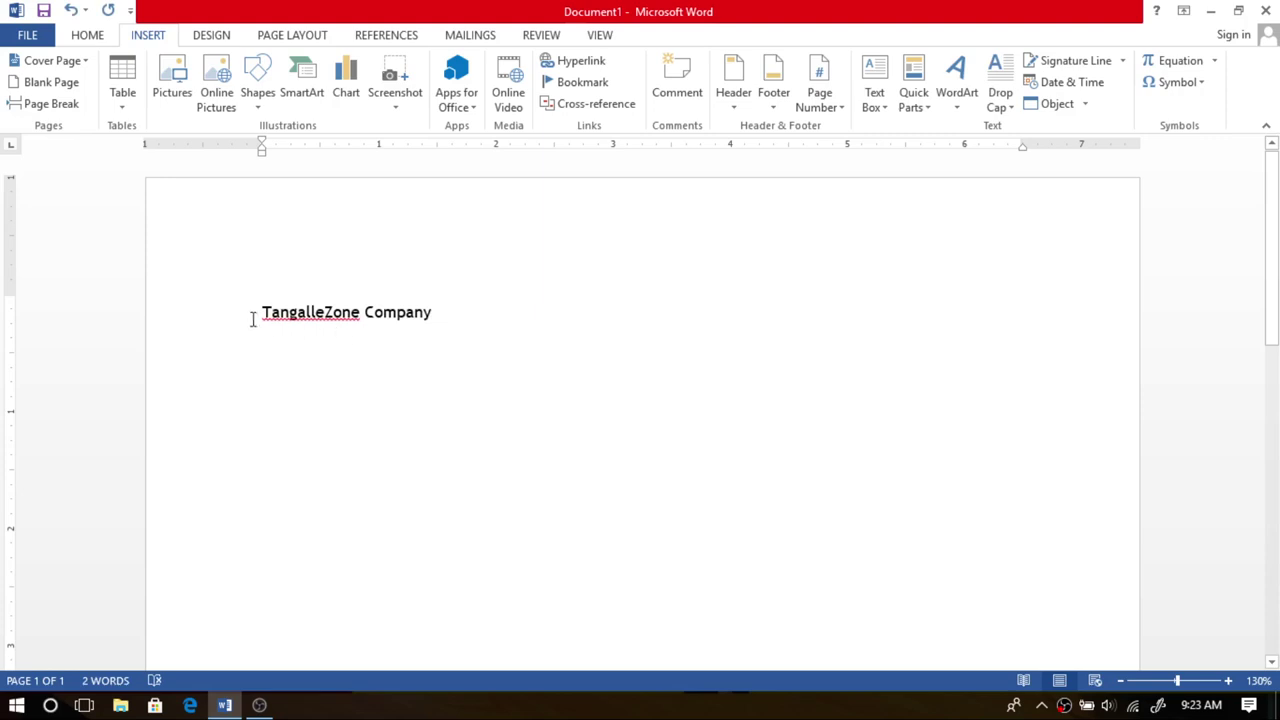
drag(260, 312, 463, 306)
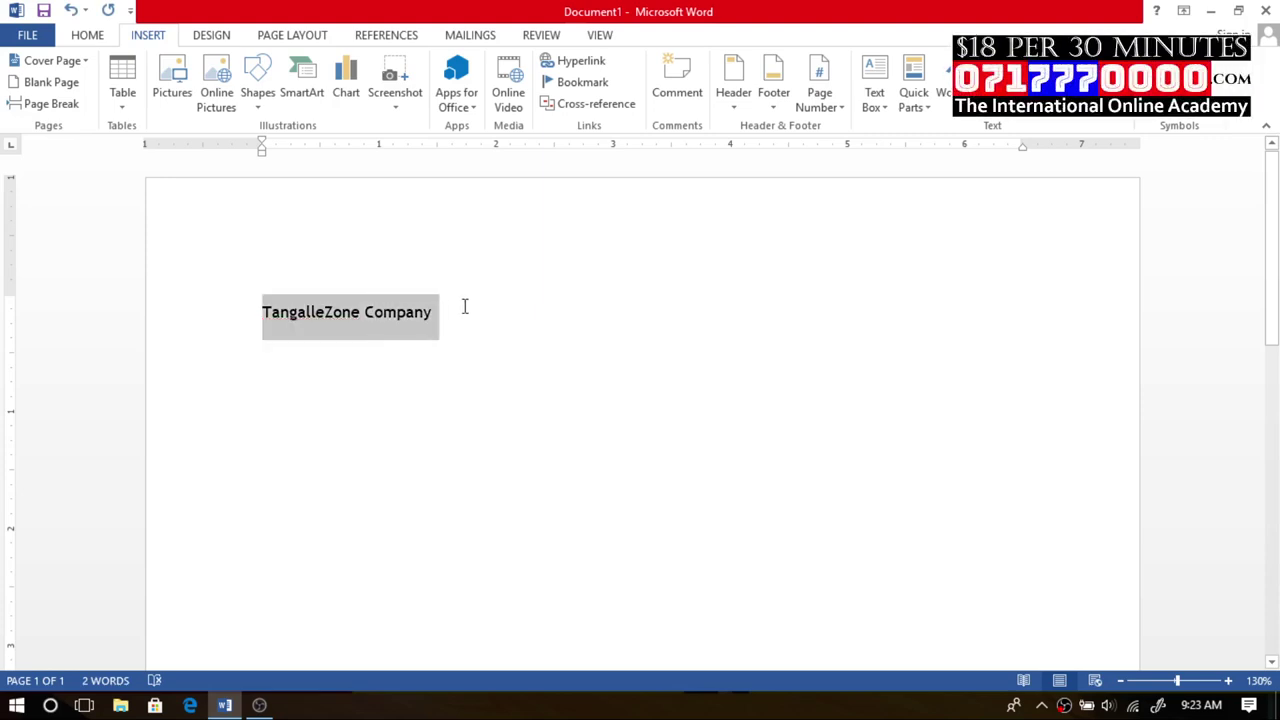
click(574, 66)
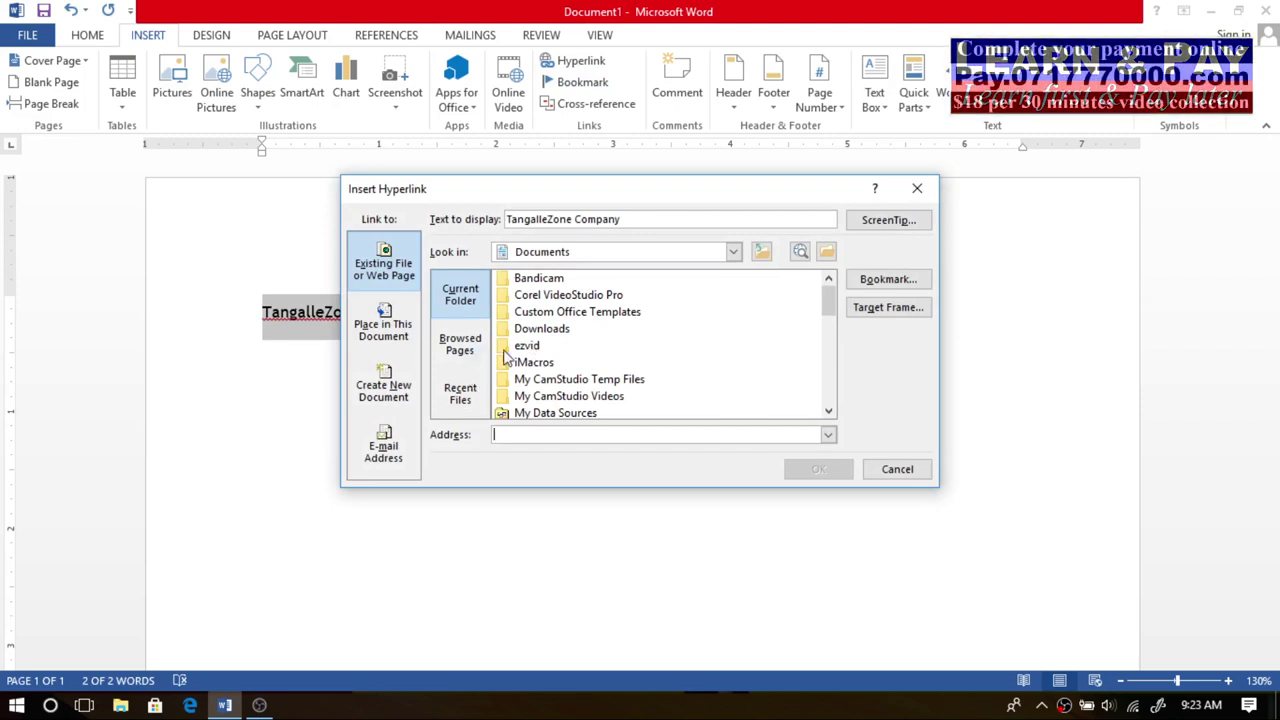
click(543, 436)
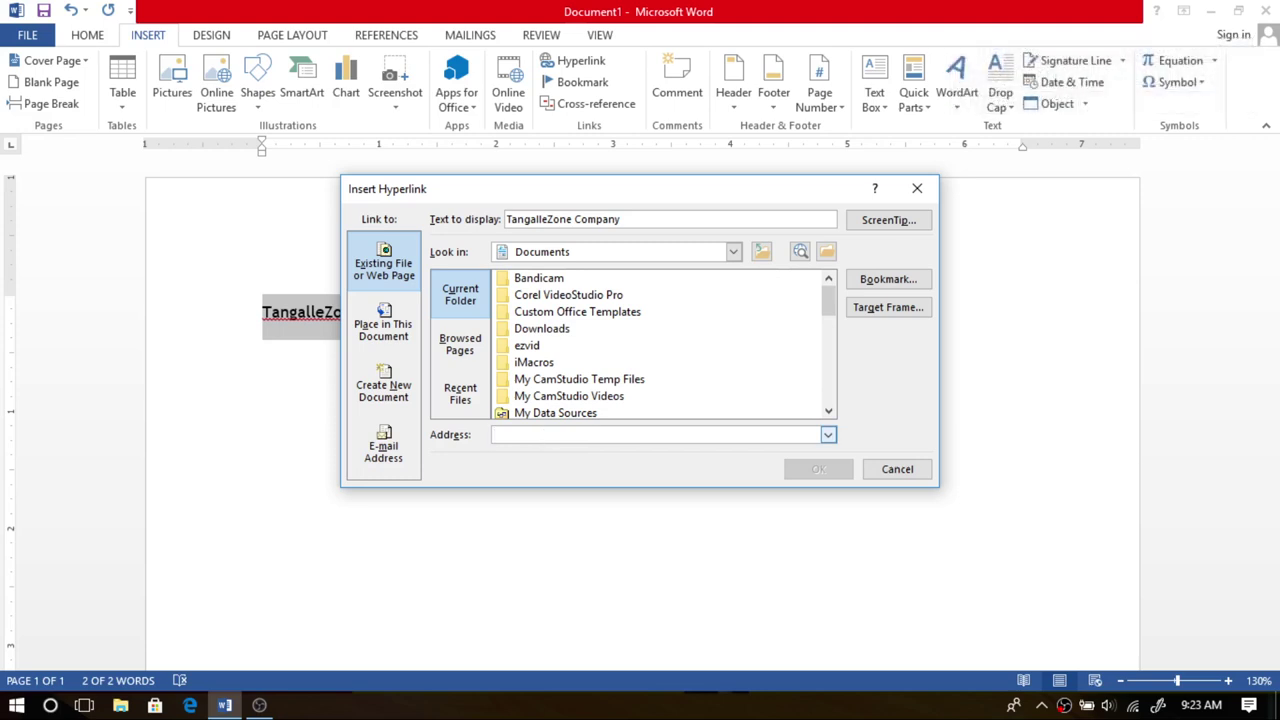
text(http://tangallezone.com)
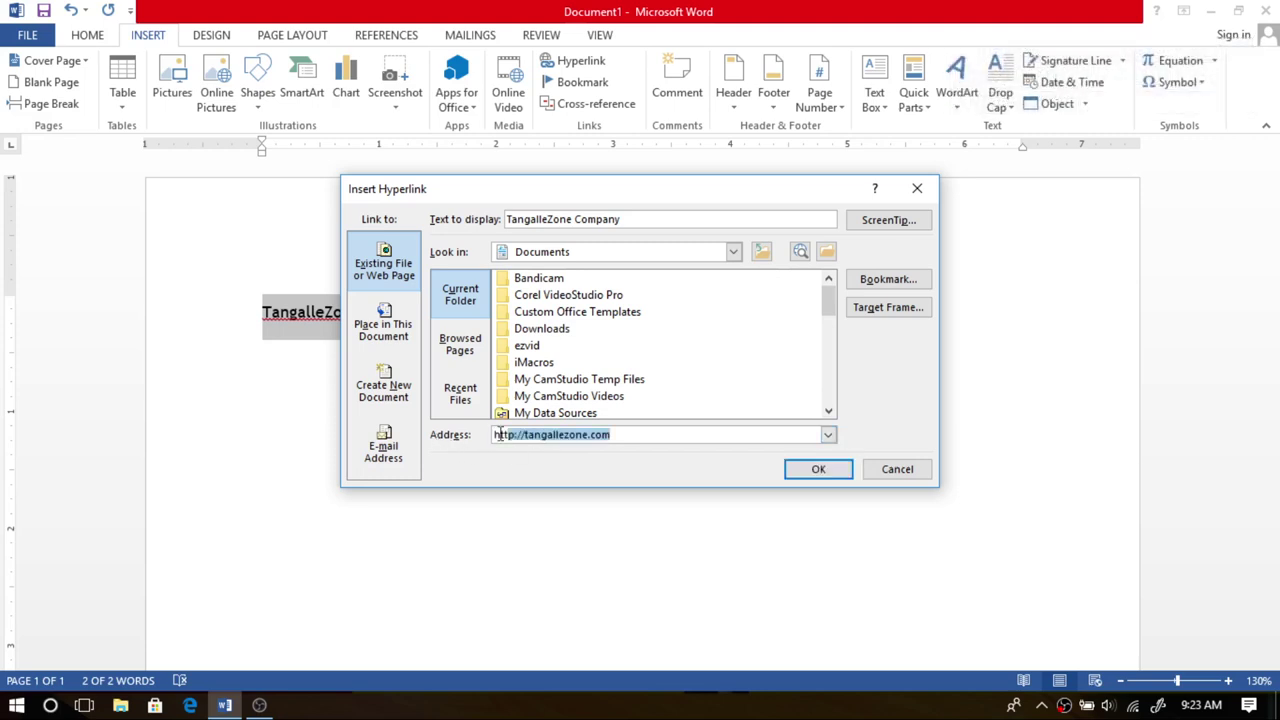
click(812, 472)
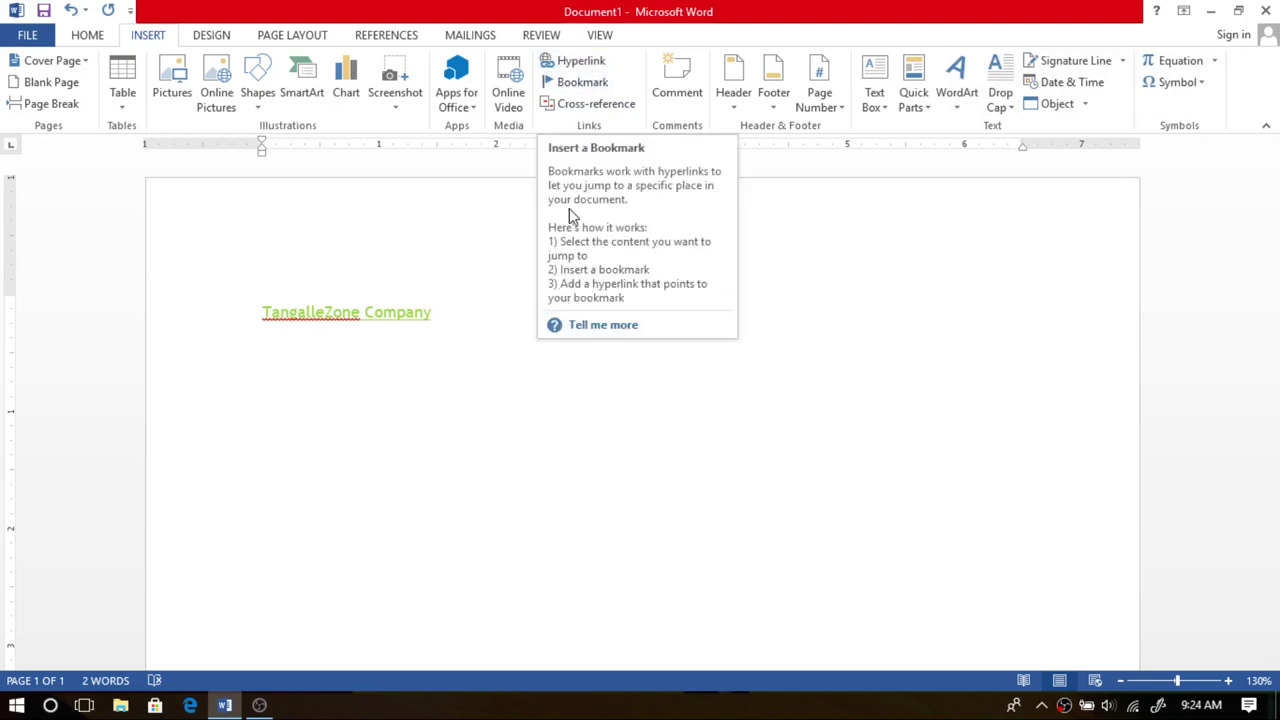
Step: Add a 'Sri Lanka' line below the title, bookmark it as SL, and start a new line
key(Return)
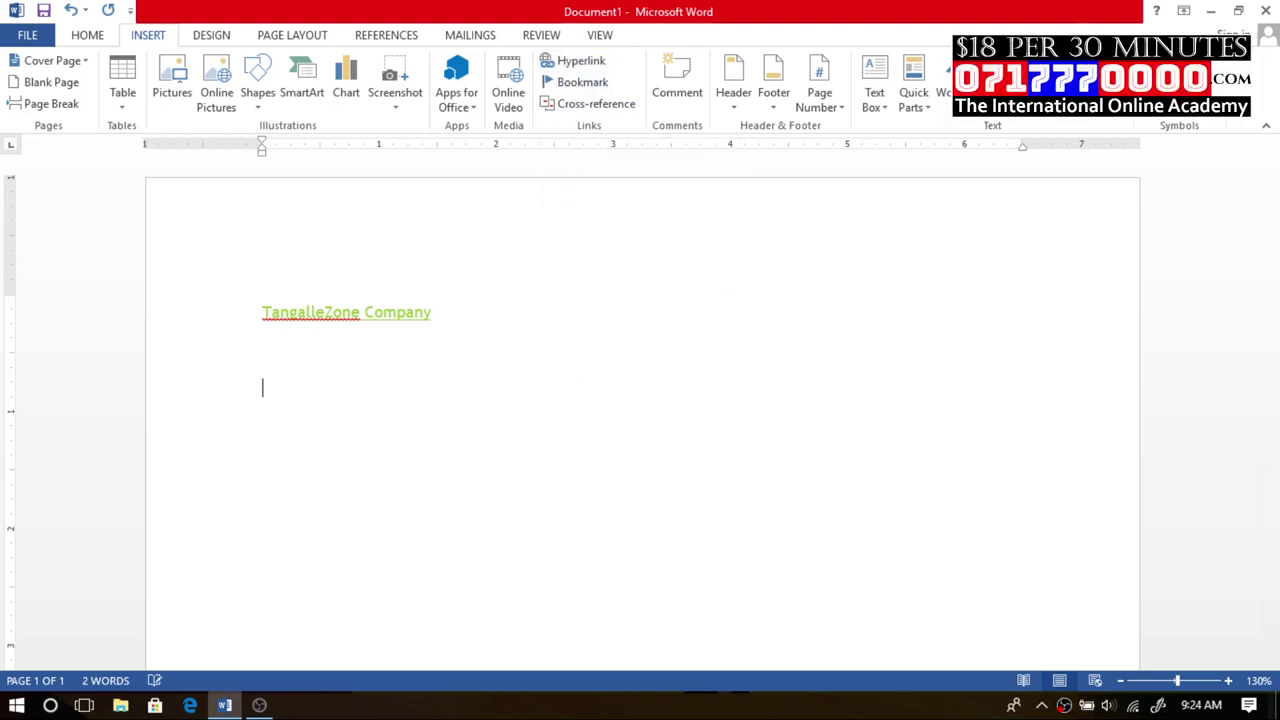
text(Sri L)
text(anka)
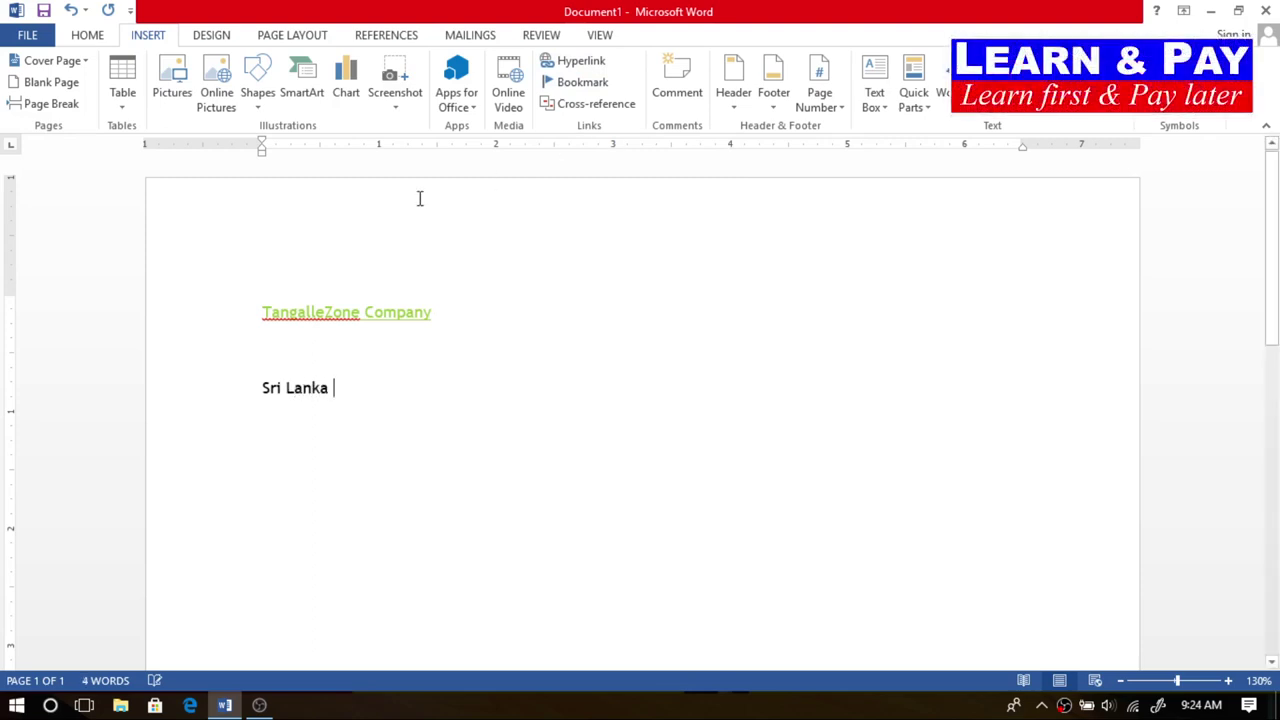
click(578, 82)
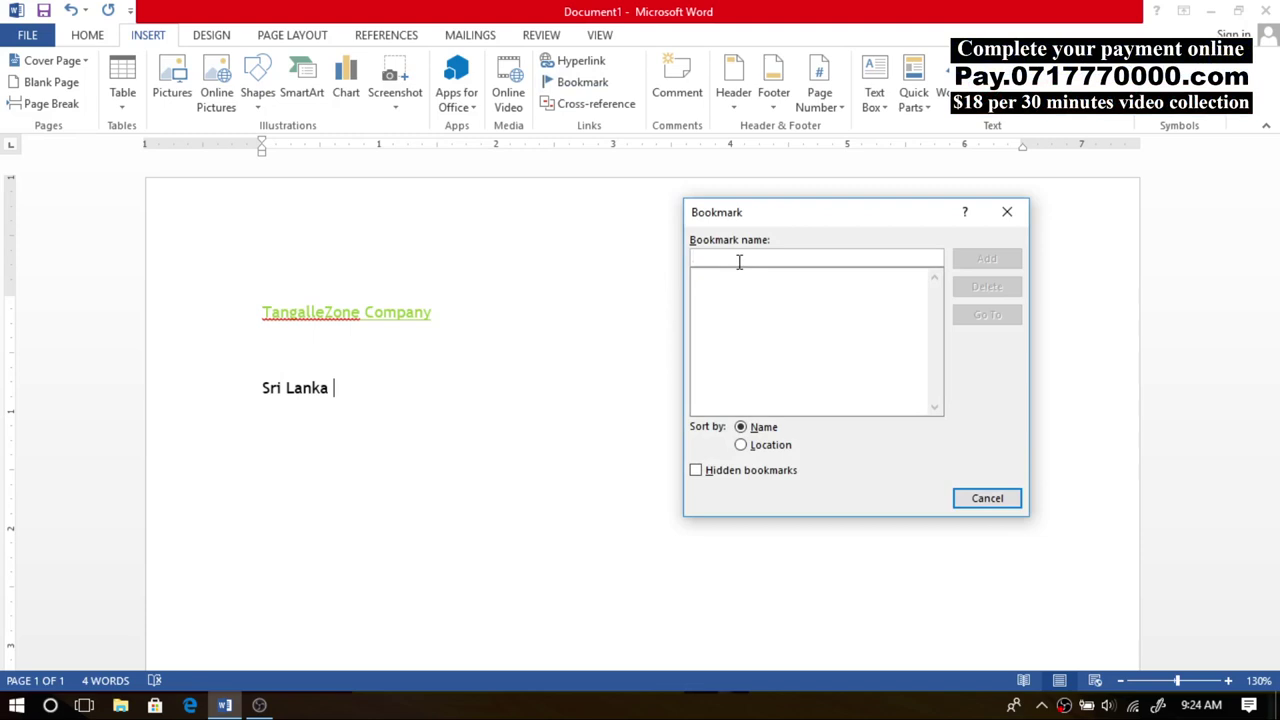
text(SL)
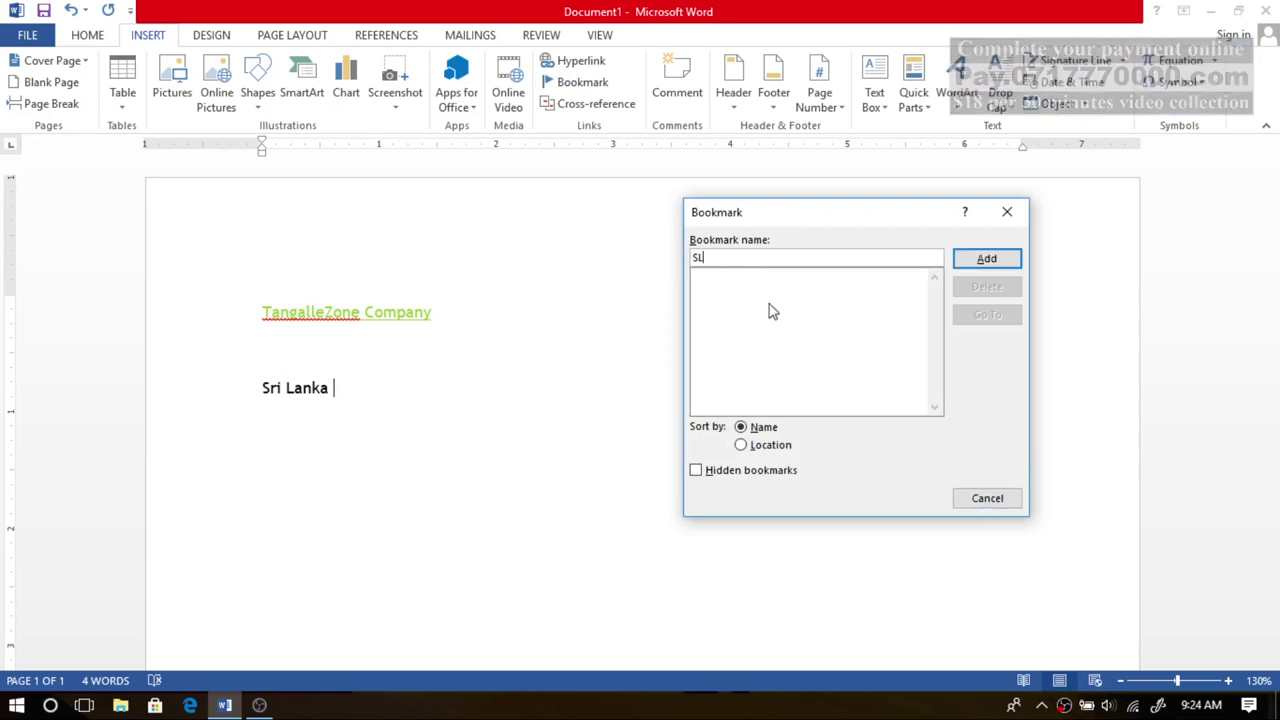
click(997, 257)
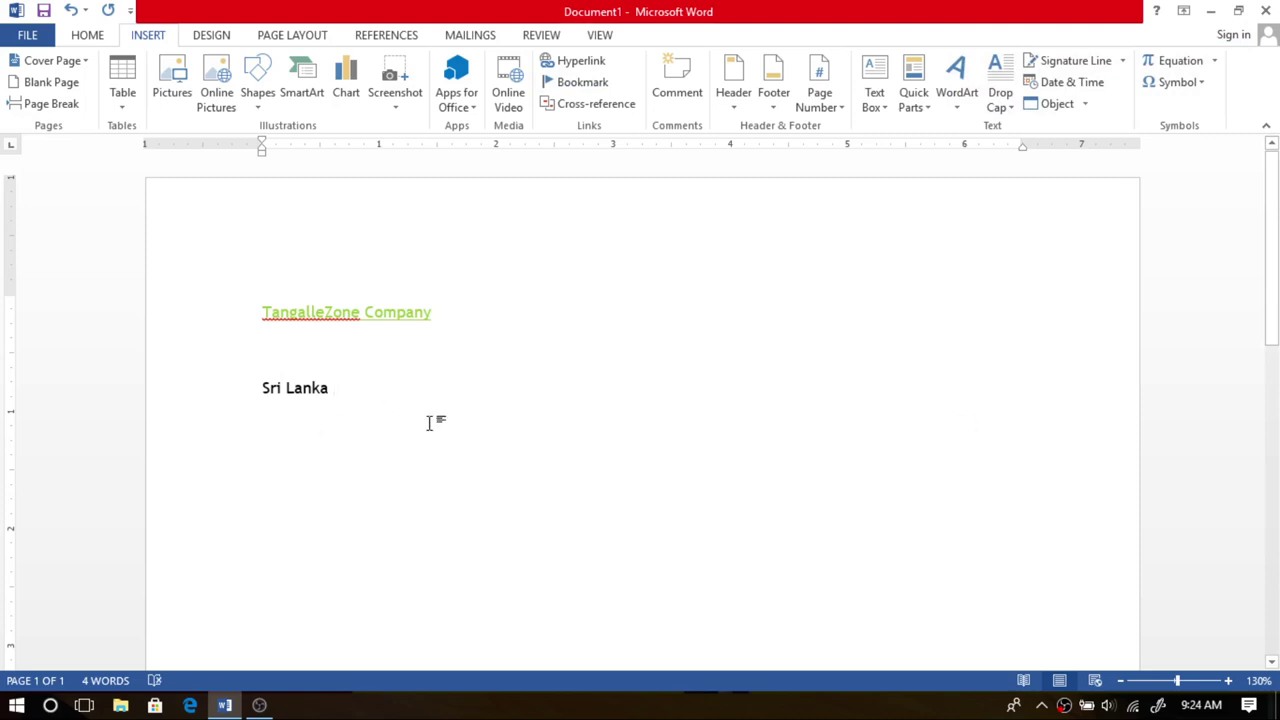
key(Return)
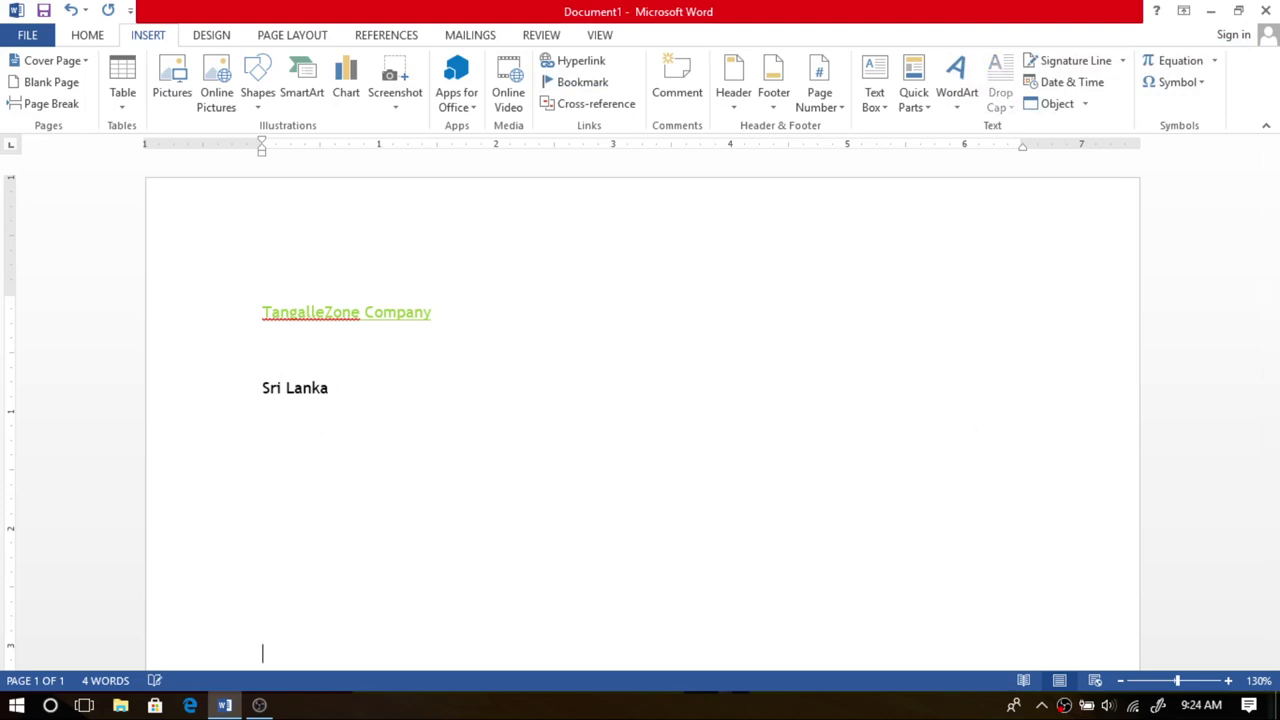
Step: Type 'Colombo' further down the page and add a bookmark named Colombo
key(Return)
key(Return)
key(Return)
key(Return)
key(Return)
key(Return)
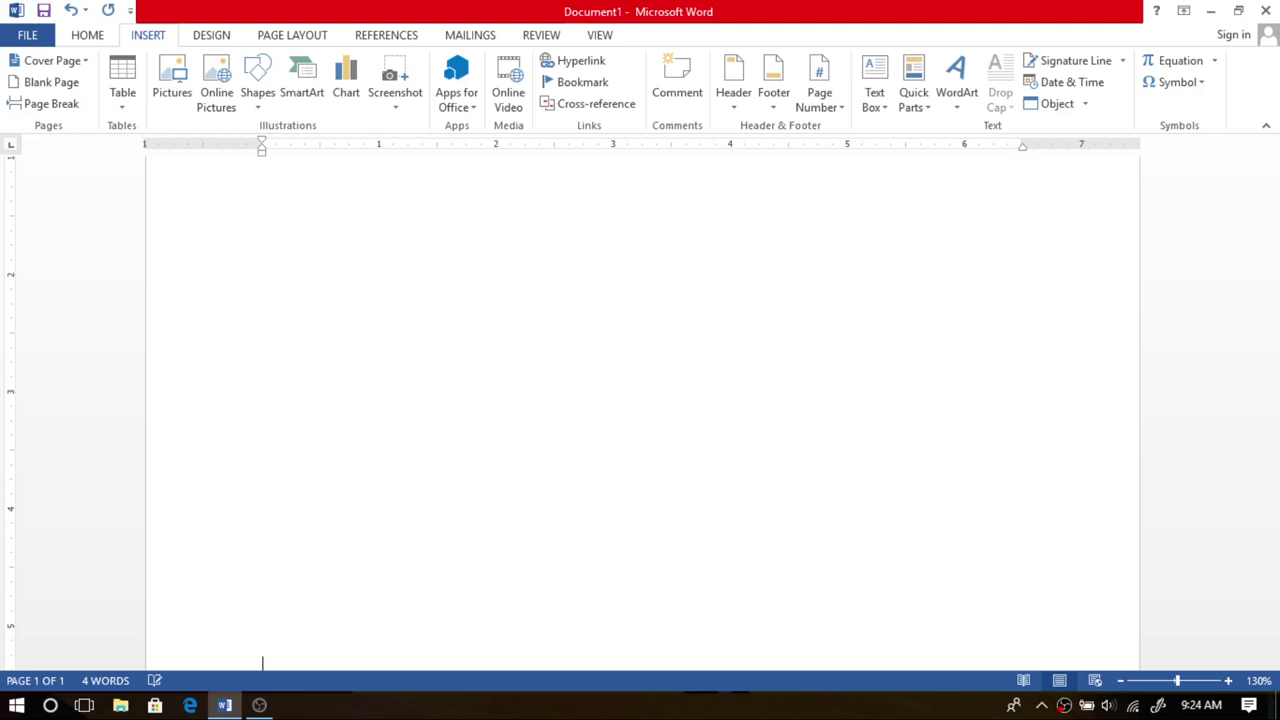
text(C)
text(olo)
text(m)
text(b)
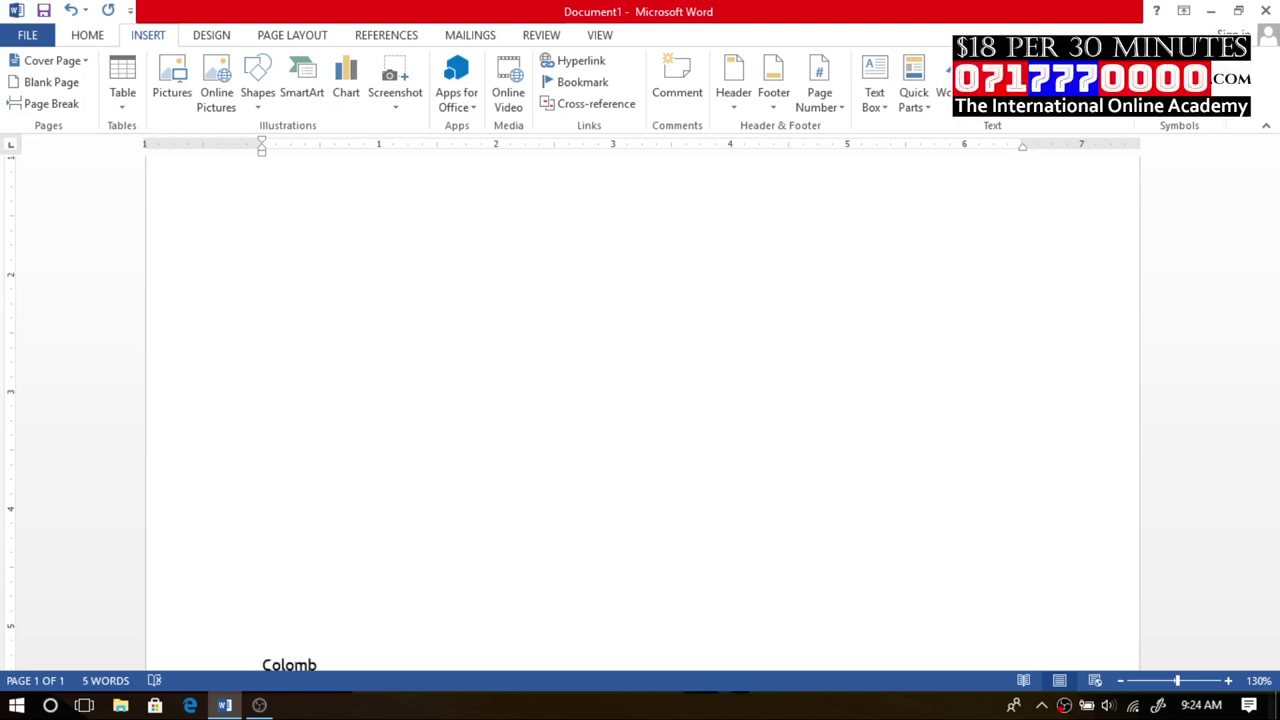
text(o)
click(580, 86)
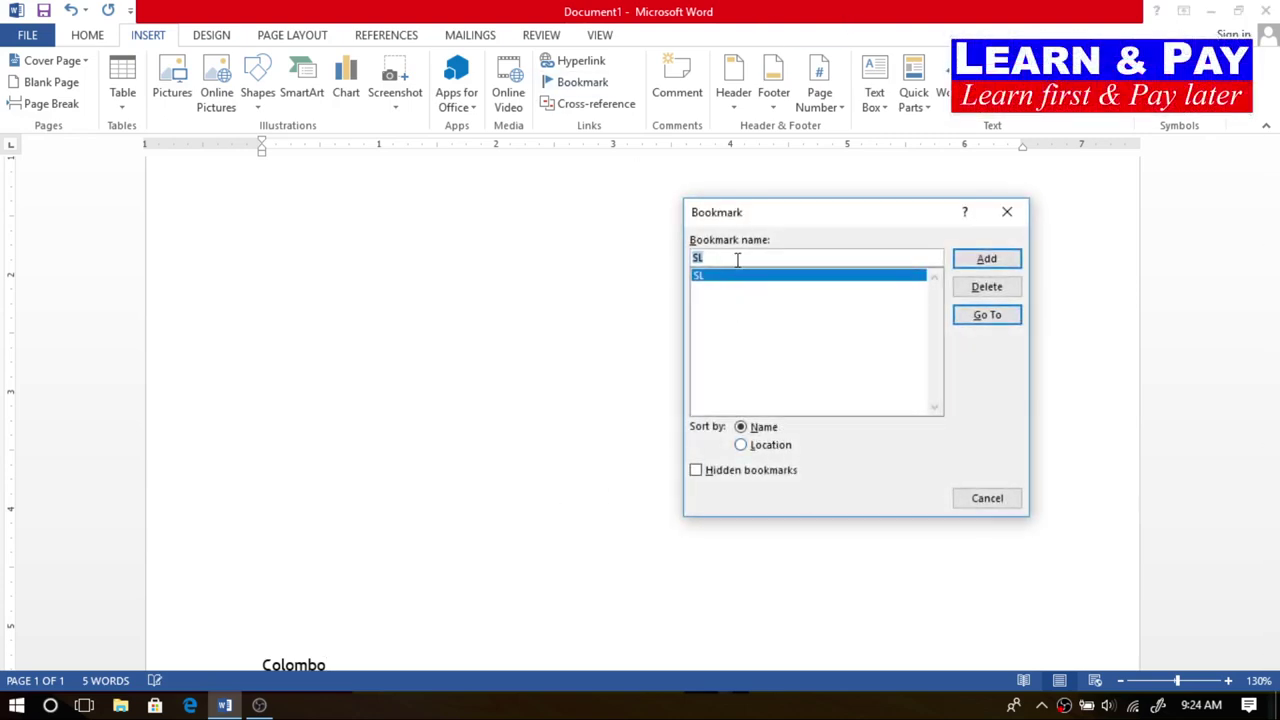
text(Colo)
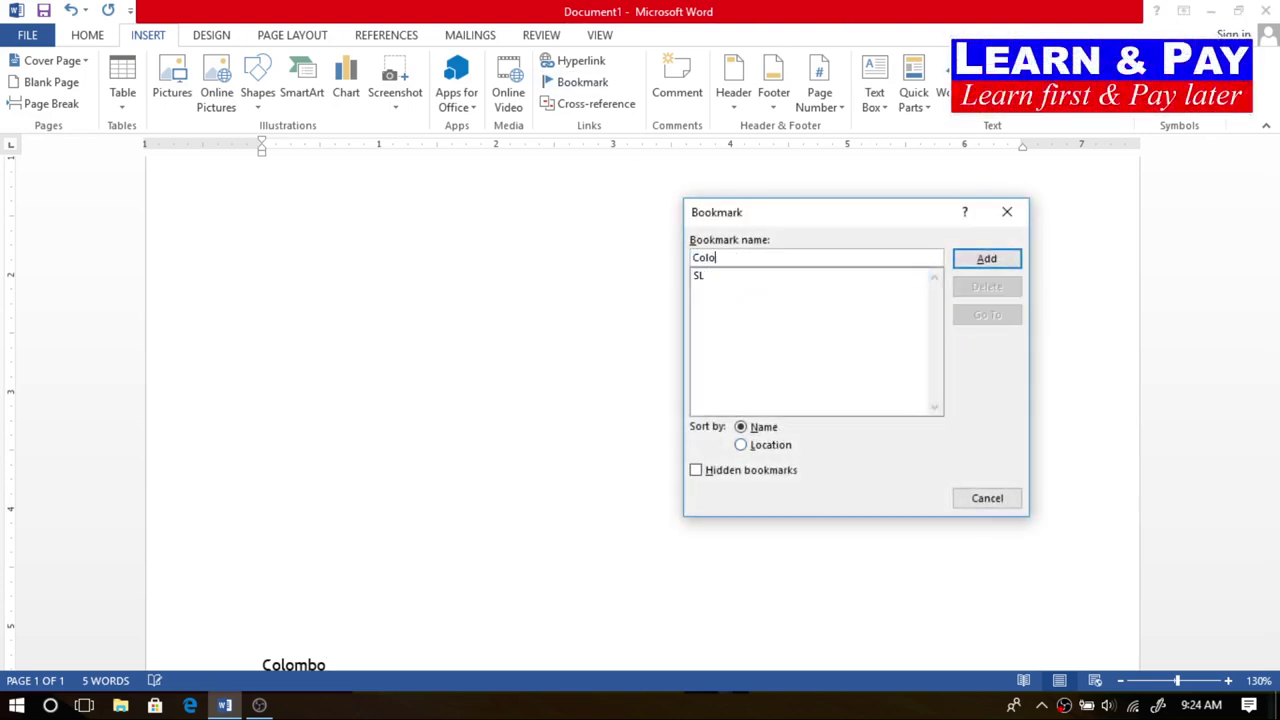
text(mbo)
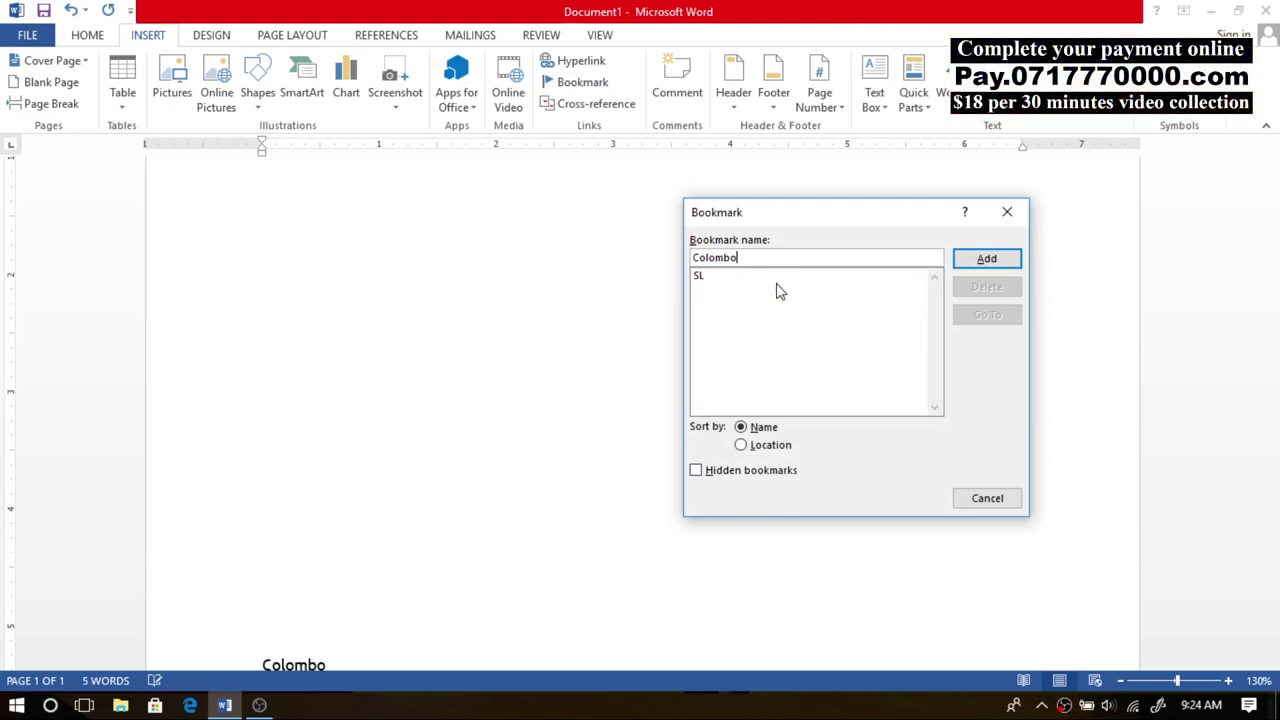
click(975, 258)
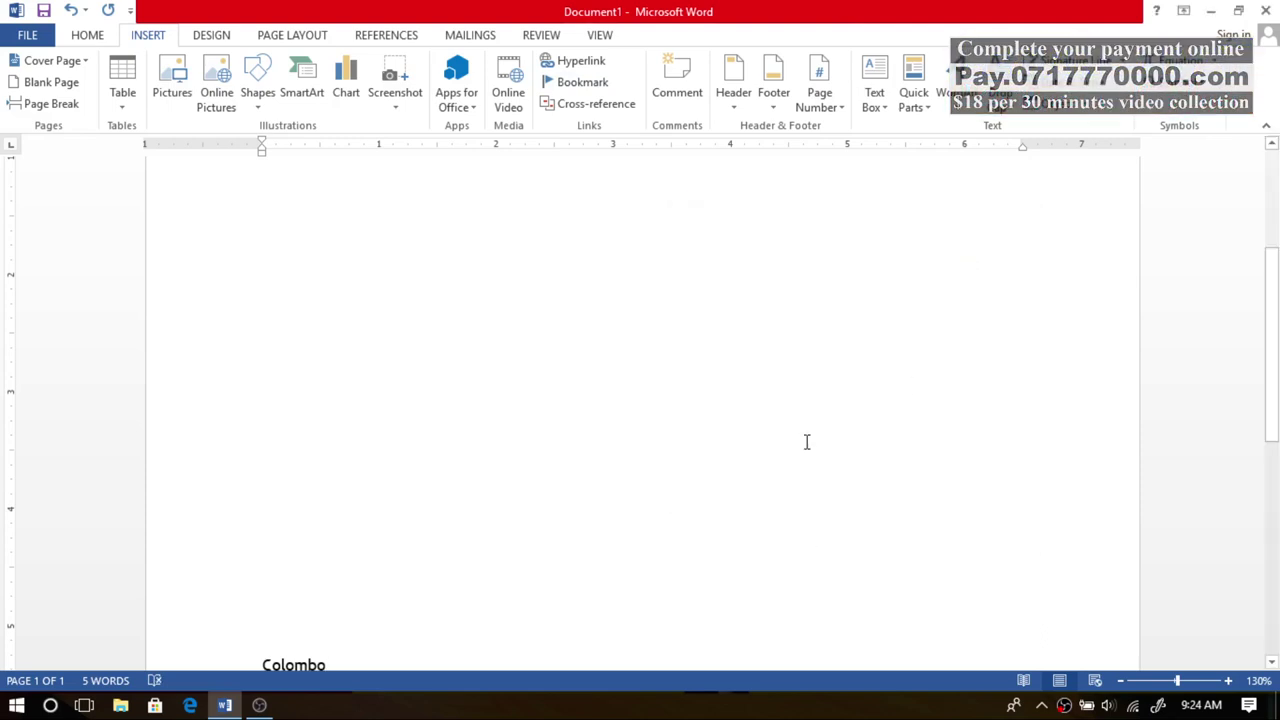
scroll(1273, 248, up, 5)
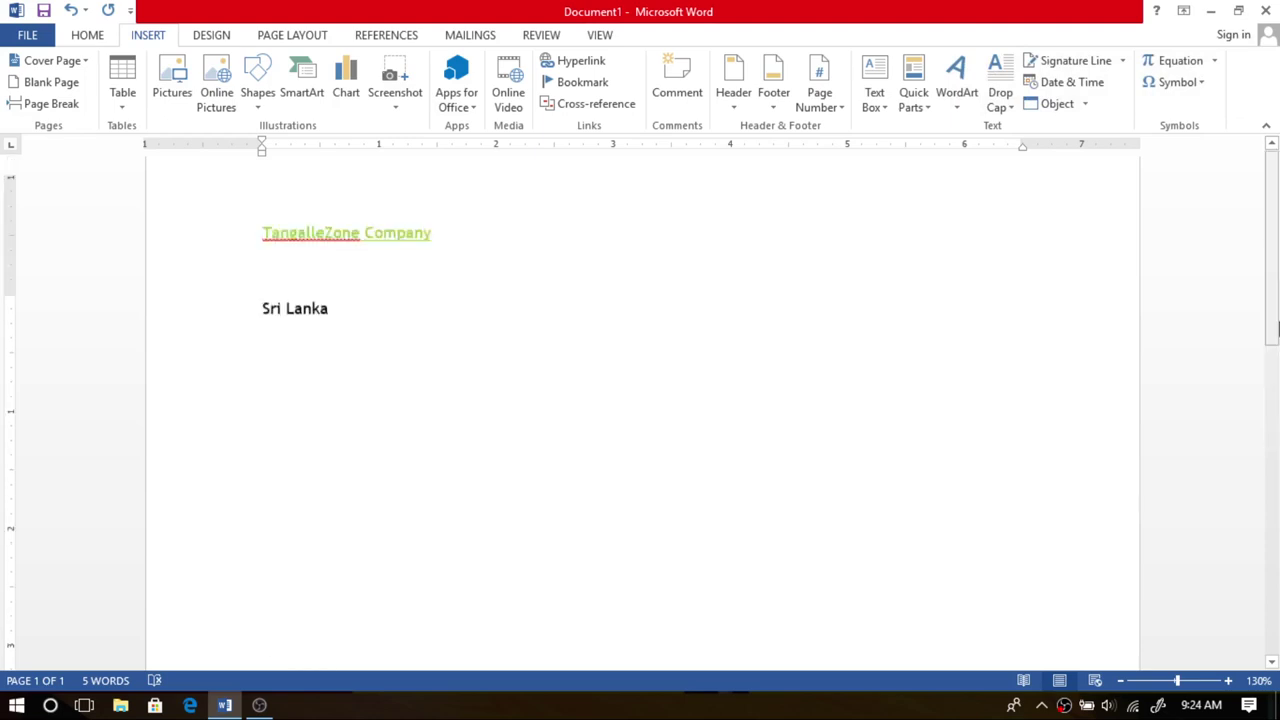
Step: Go to the Colombo bookmark, then to SL, and close the Bookmark dialog
click(470, 322)
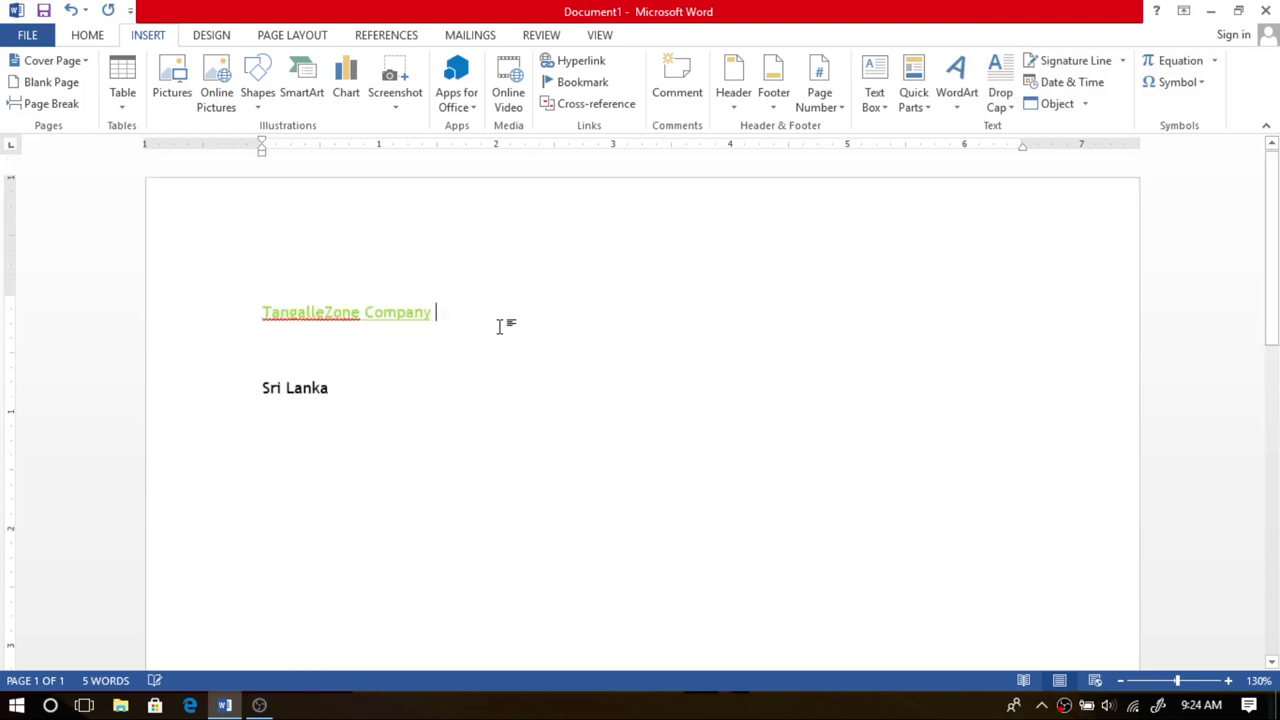
click(576, 82)
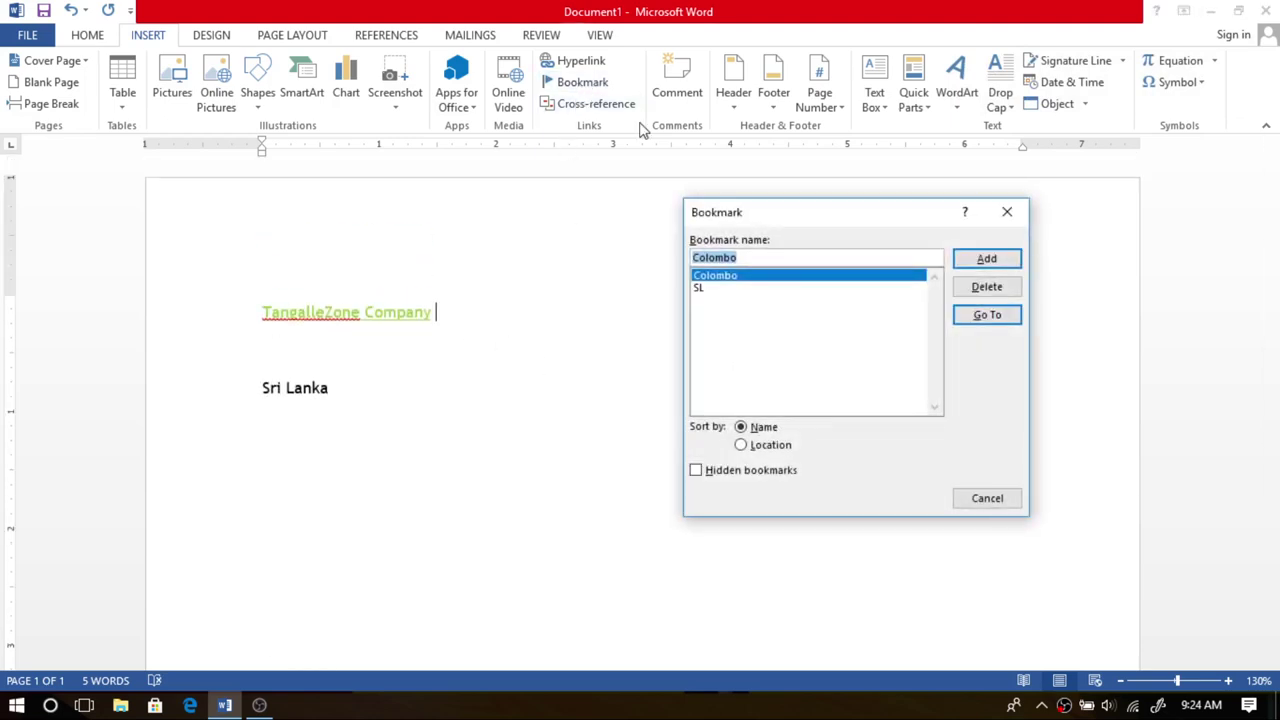
click(995, 318)
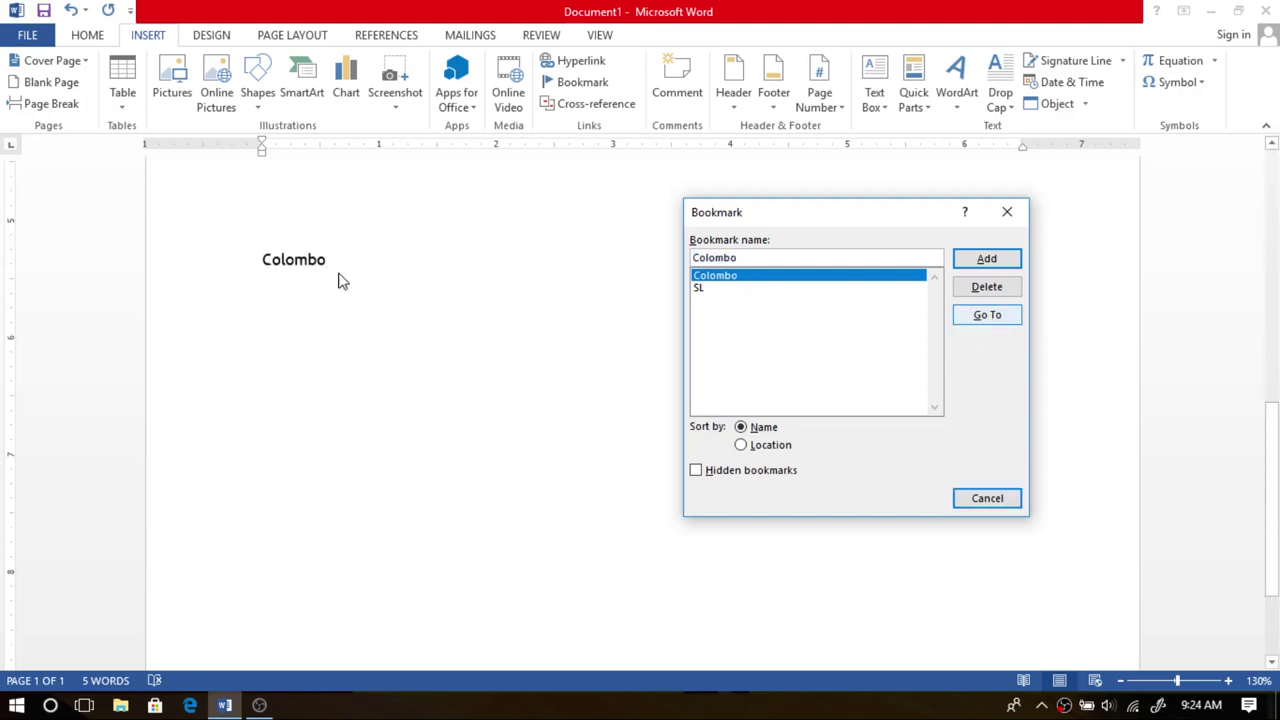
click(700, 288)
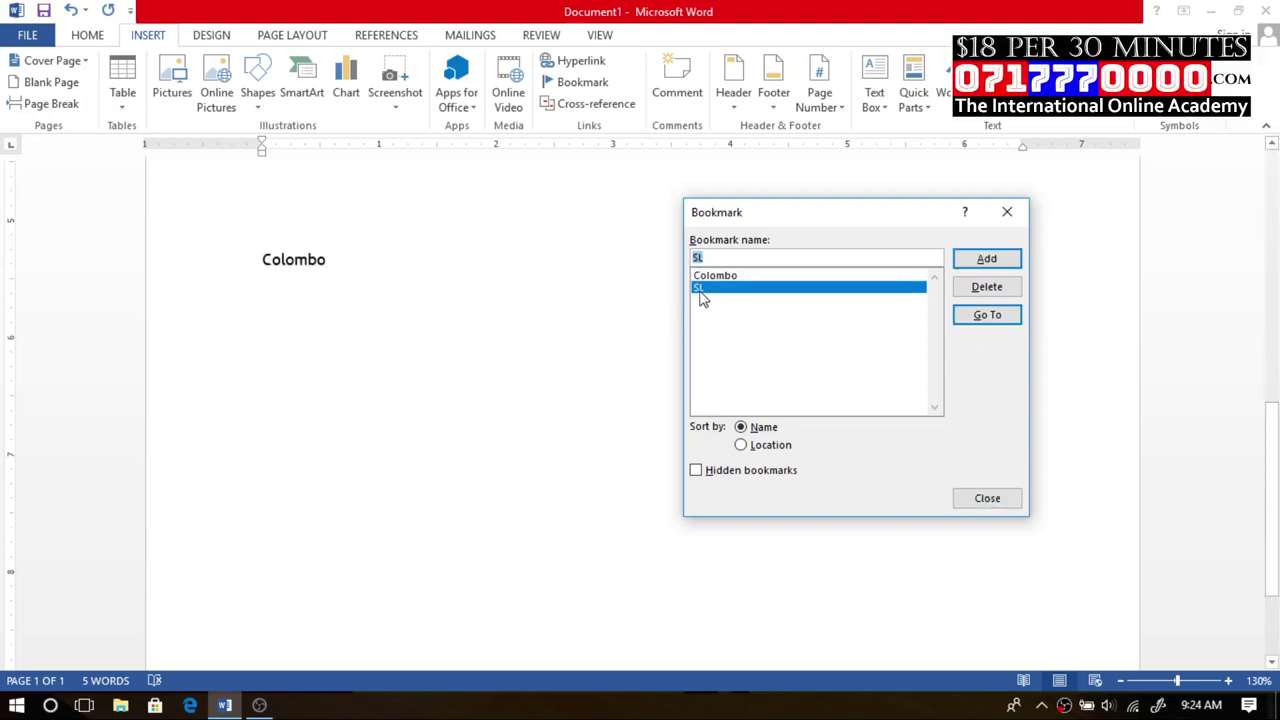
click(994, 320)
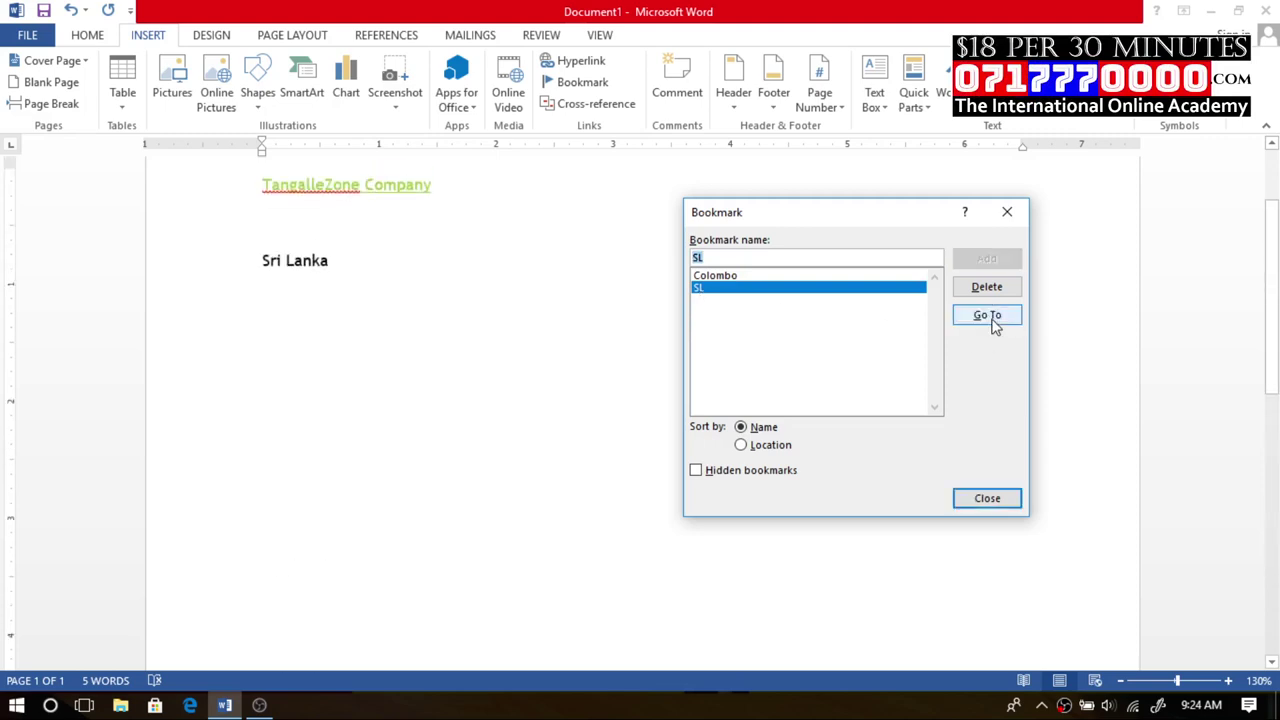
click(987, 498)
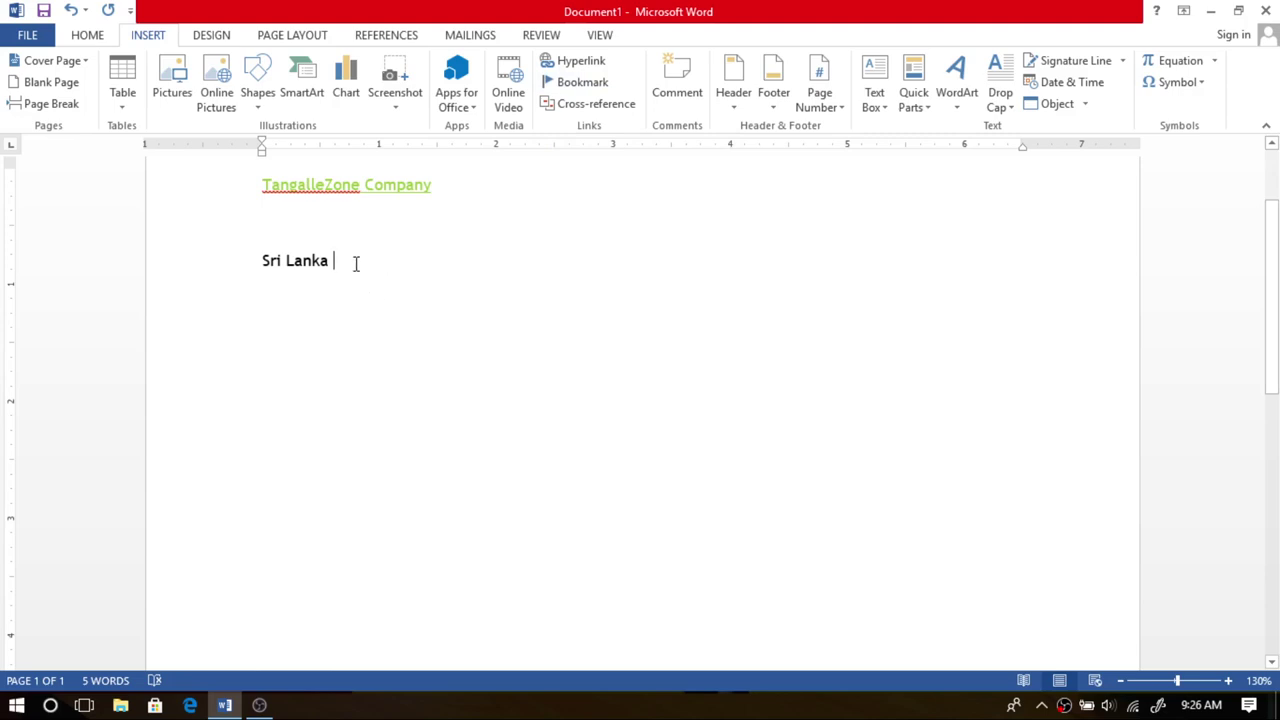
click(582, 82)
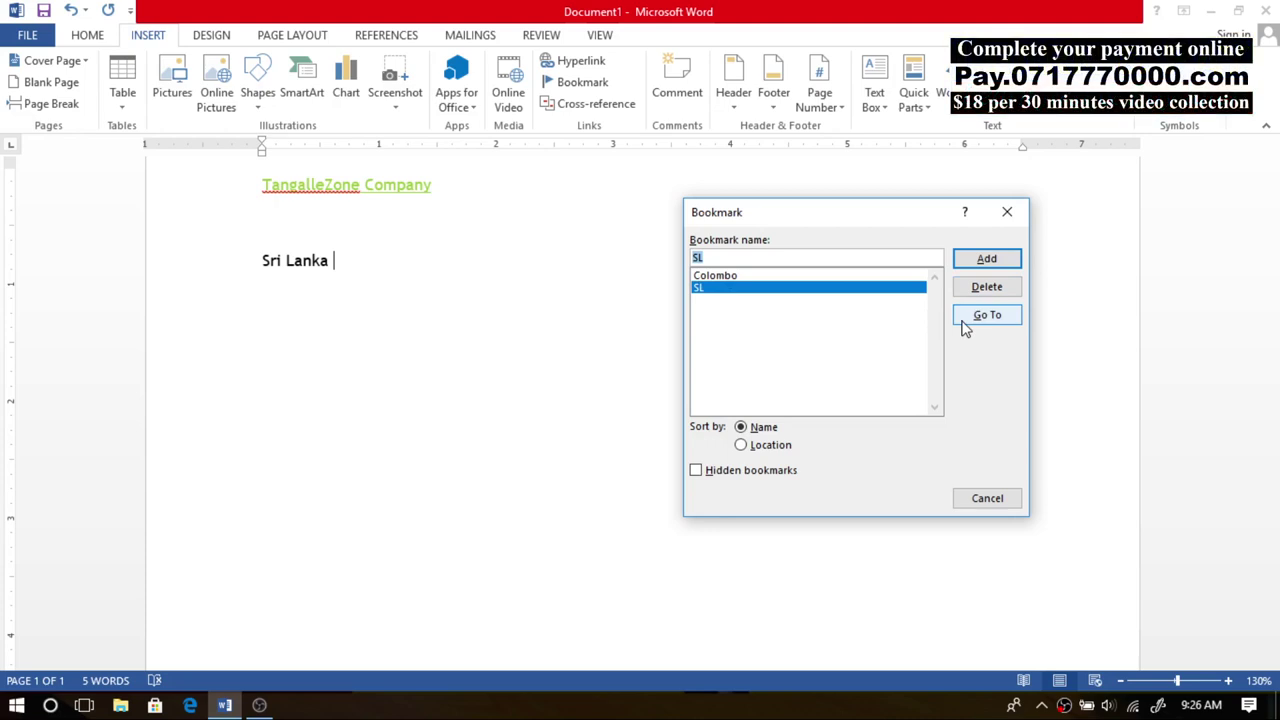
click(1007, 212)
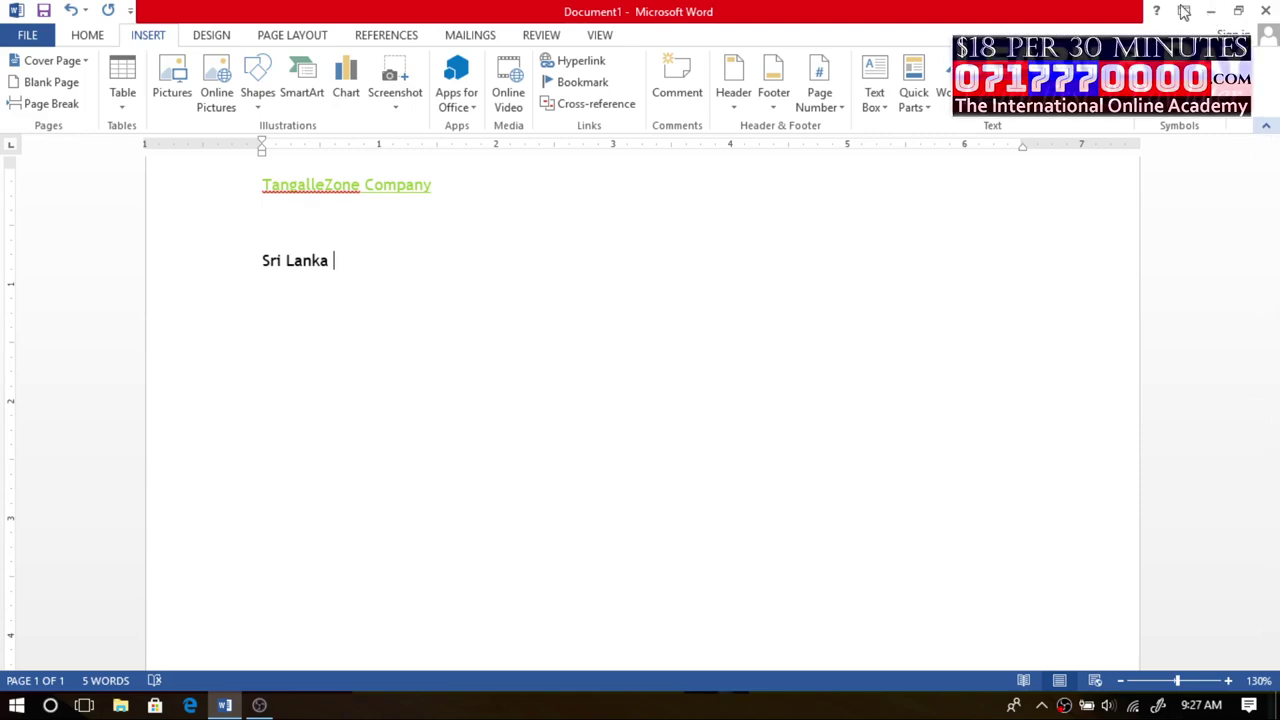
Step: Minimize the Word window so the desktop wallpaper shows
click(1277, 705)
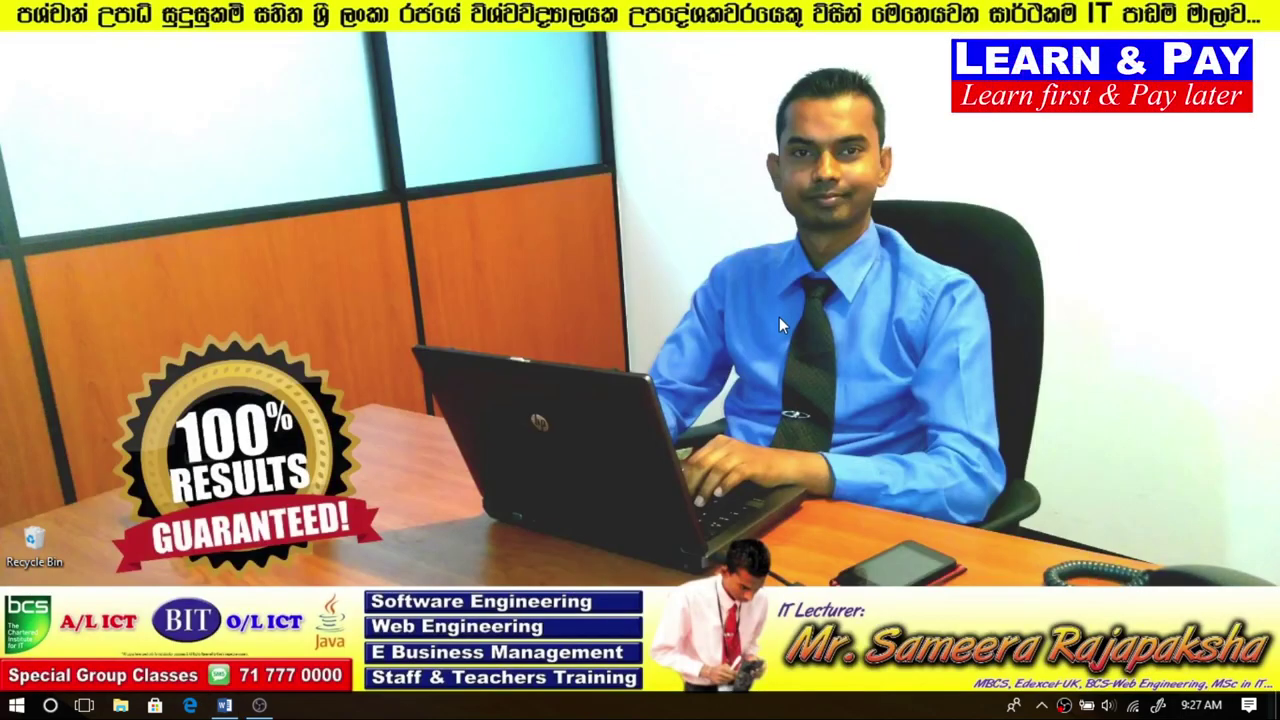